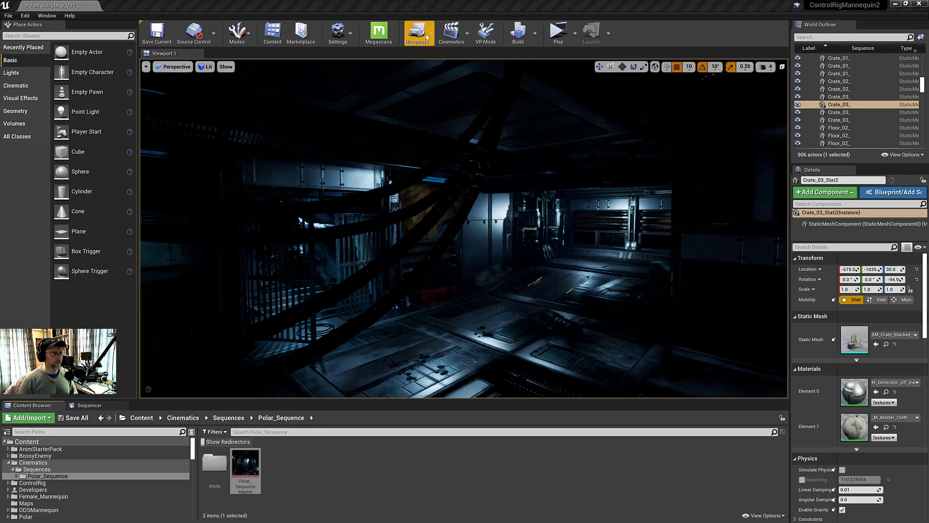
{"action": "left_click", "coordinate": [470, 41]}
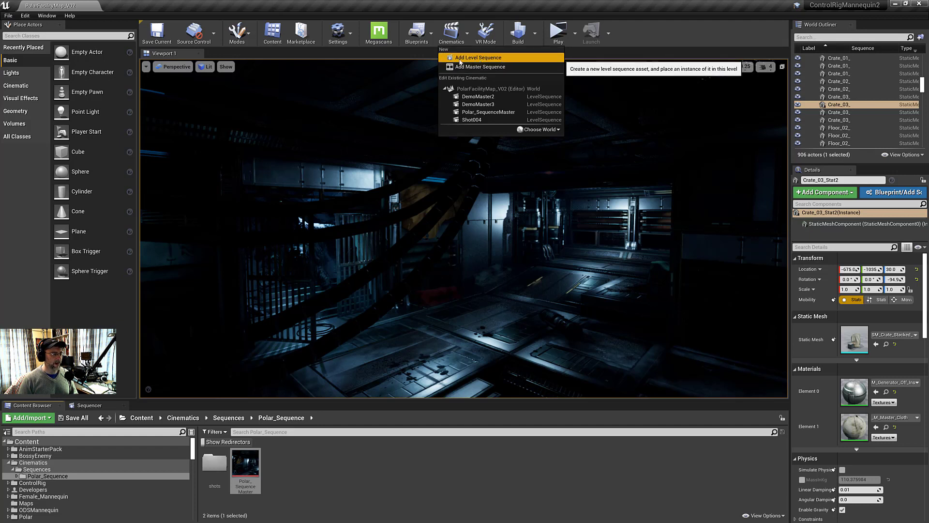
{"action": "left_click", "coordinate": [476, 57]}
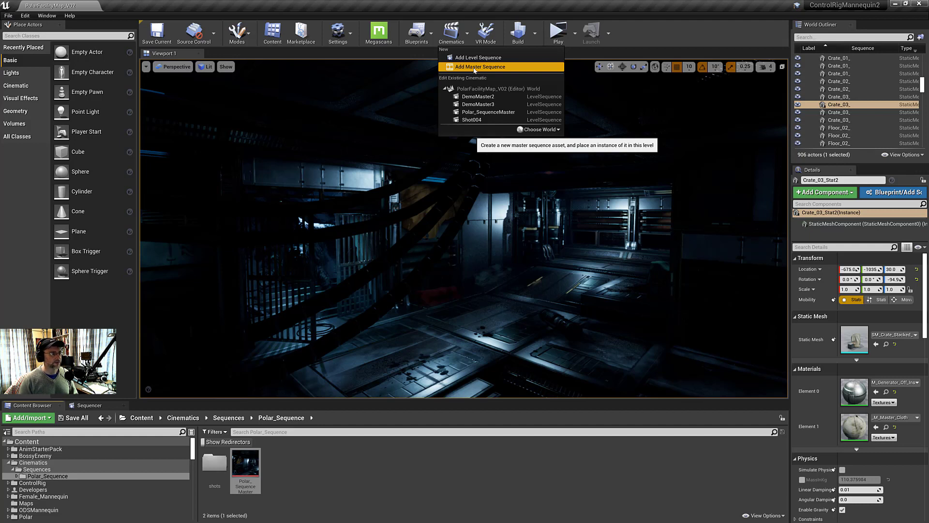
{"action": "left_click", "coordinate": [474, 68]}
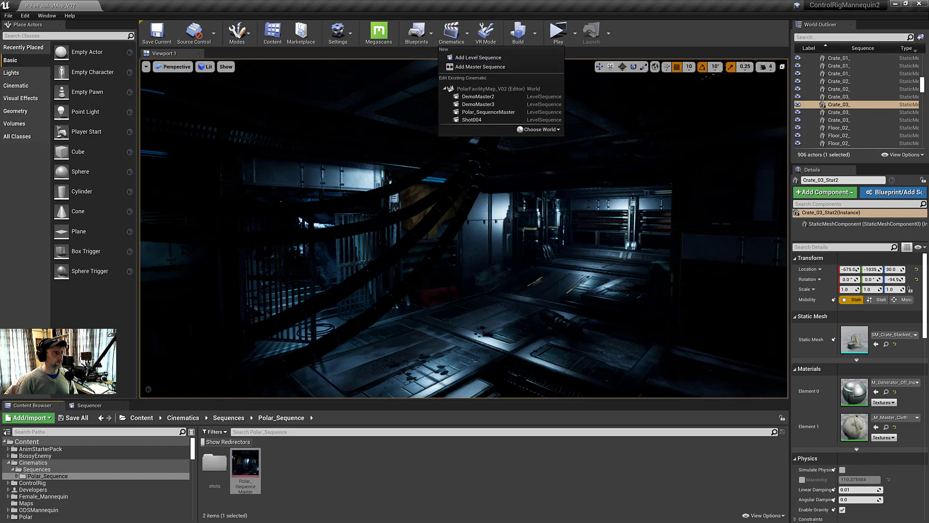
Step: Change the viewport type to Cinematic Viewport
{"action": "left_click", "coordinate": [173, 66]}
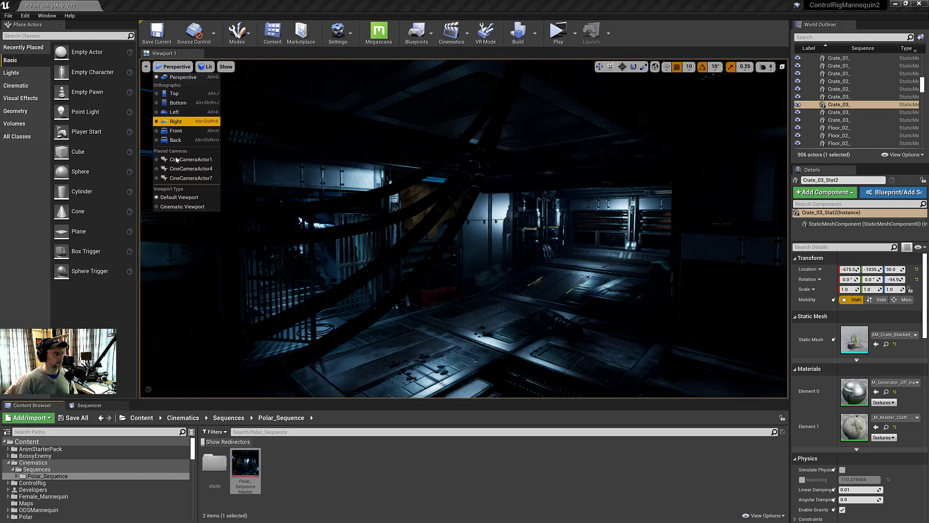
{"action": "left_click", "coordinate": [173, 208]}
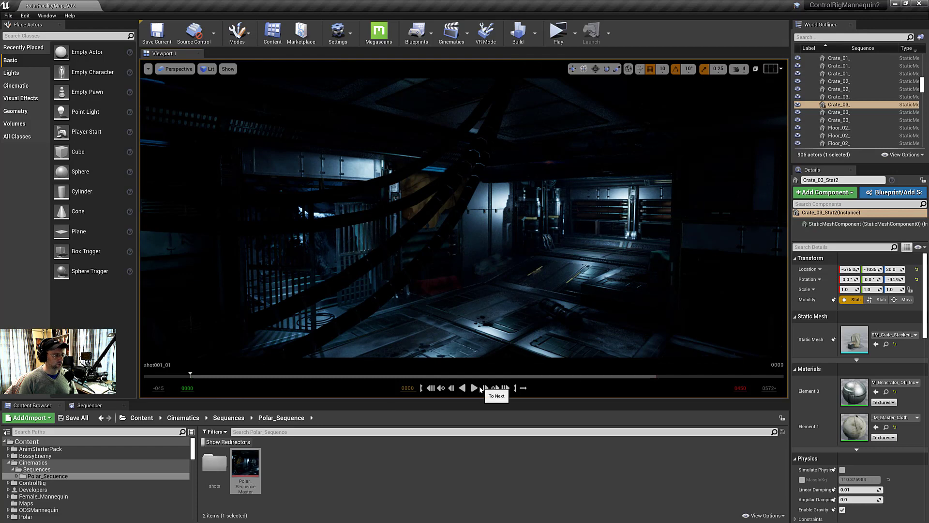
Step: Open the Sequencer, move the playhead of Polar_SequenceMaster to frame 100 and play the sequence from there
{"action": "left_click", "coordinate": [94, 405]}
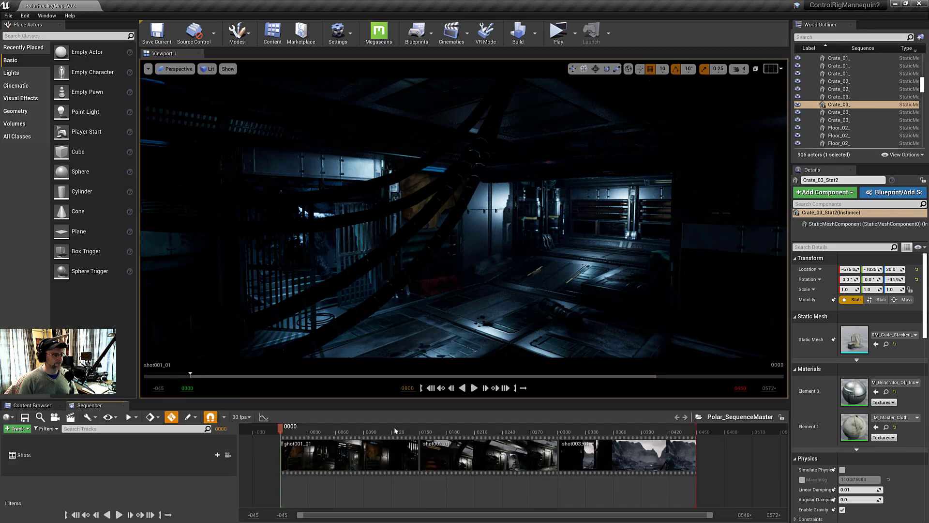
{"action": "left_click", "coordinate": [326, 429]}
{"action": "left_click_drag", "start_coordinate": [324, 429], "coordinate": [304, 428]}
{"action": "key", "text": "Up"}
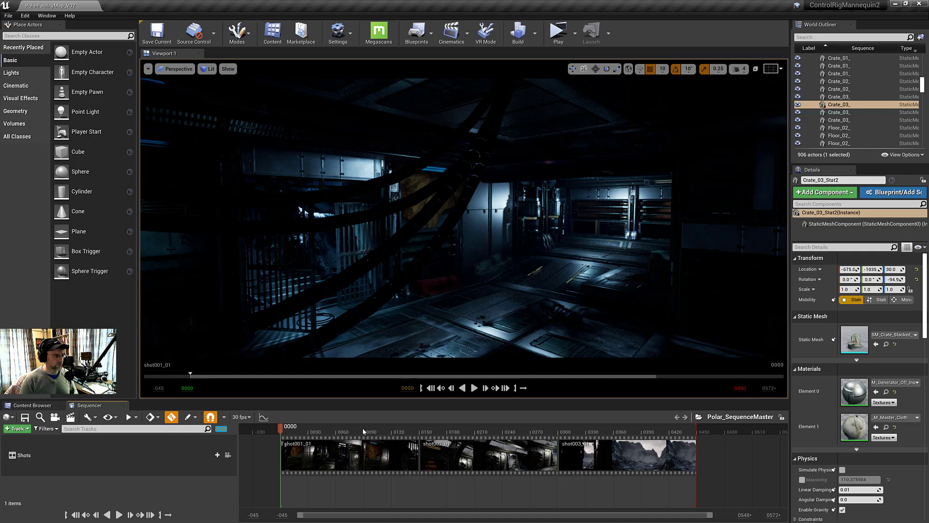
{"action": "type", "text": "100"}
{"action": "key", "text": "Return"}
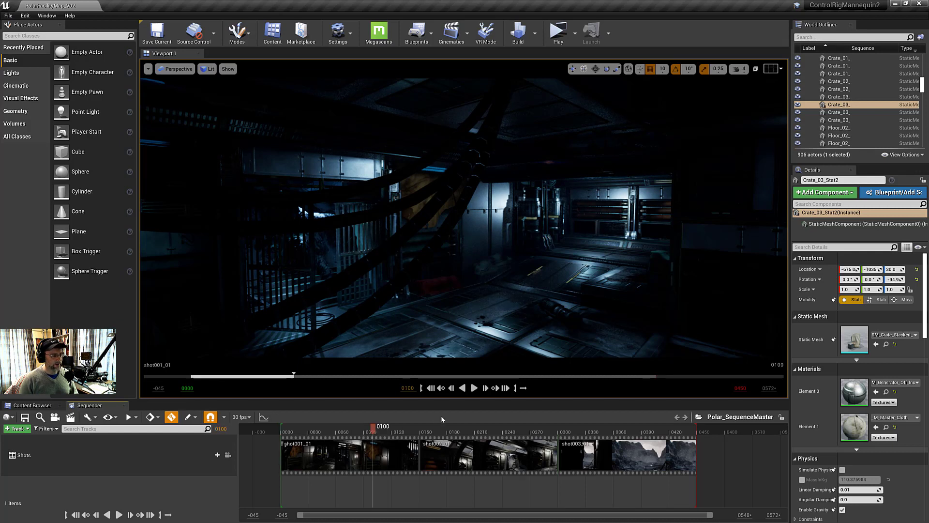
{"action": "left_click", "coordinate": [473, 390]}
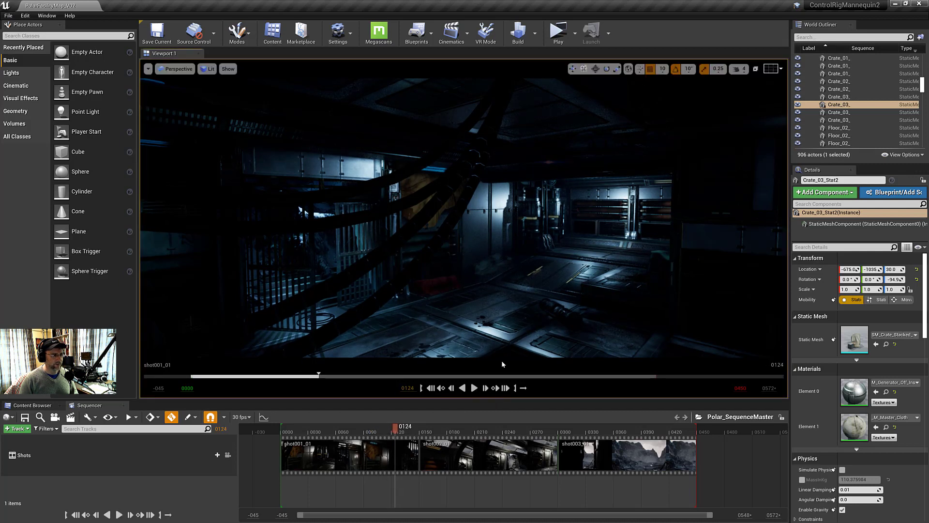
Step: Preview the Grid (3x3) composition overlay and the Action Safe frame in the cinematic viewport, and disable both again
{"action": "left_click", "coordinate": [771, 69]}
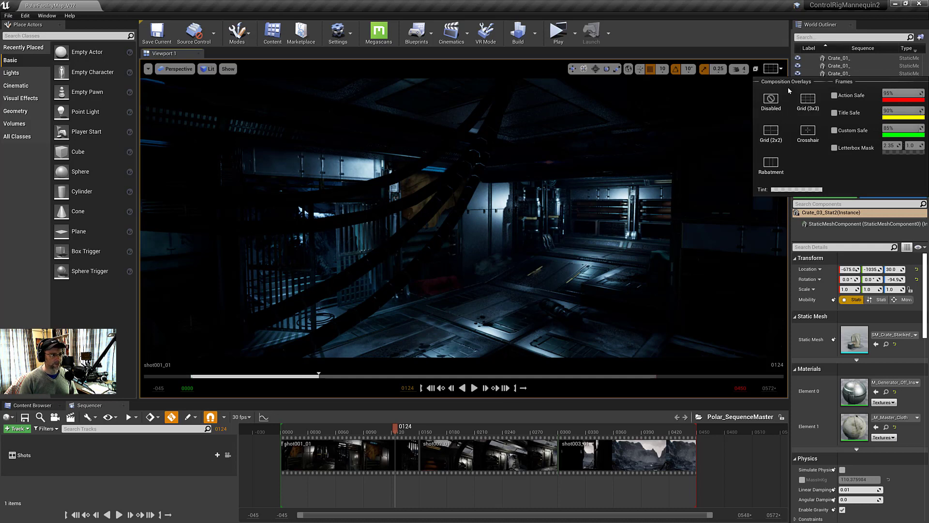
{"action": "left_click", "coordinate": [808, 101]}
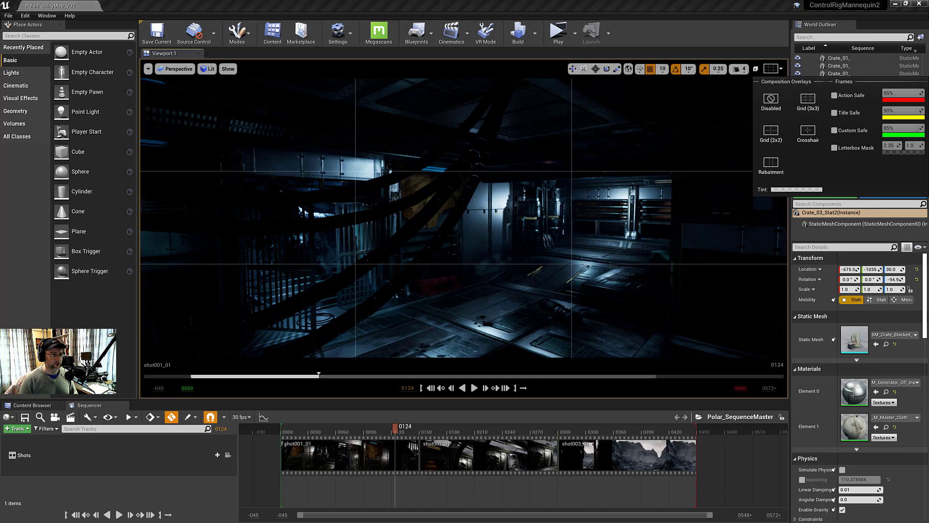
{"action": "left_click", "coordinate": [834, 95]}
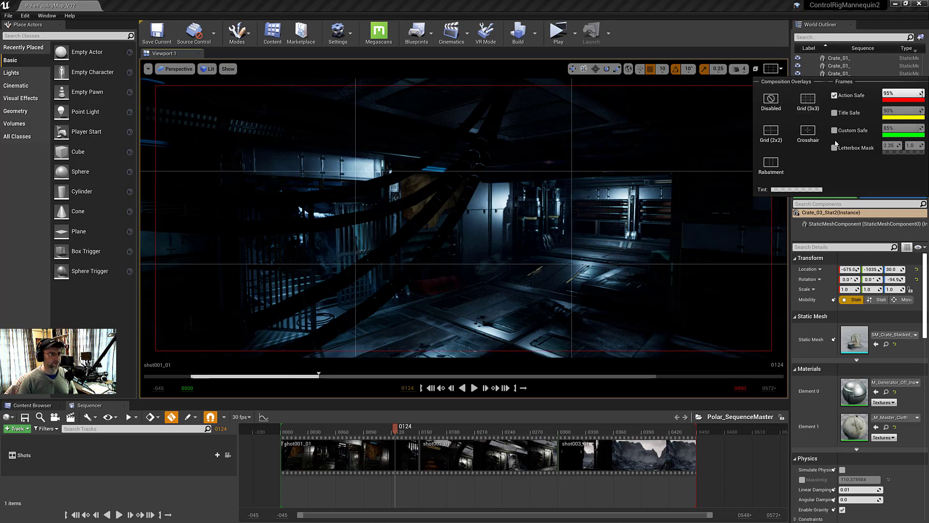
{"action": "left_click", "coordinate": [771, 101]}
{"action": "left_click", "coordinate": [835, 96]}
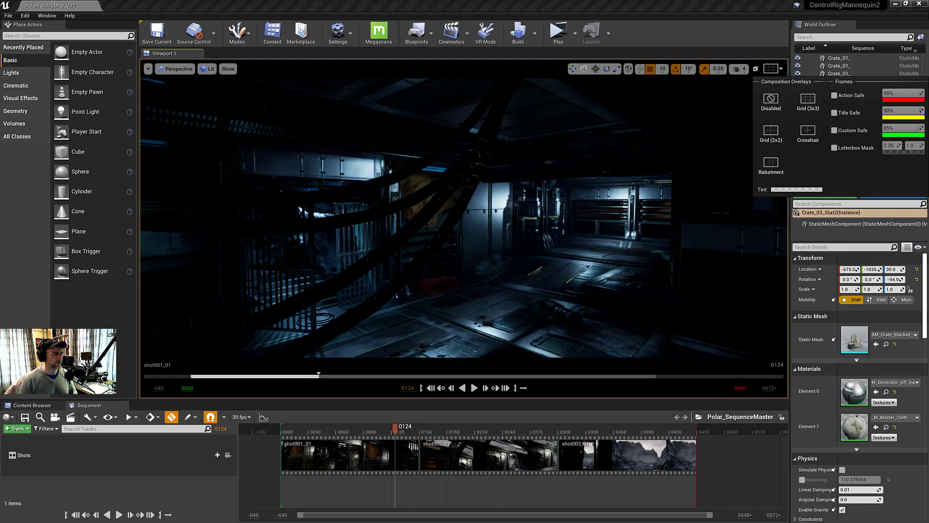
{"action": "left_click", "coordinate": [348, 213]}
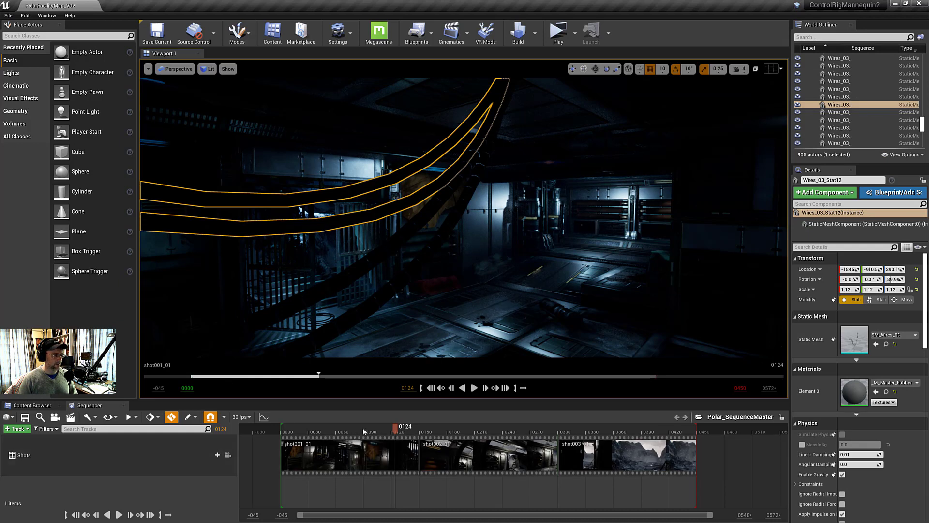
Step: Start adding a new master sequence so that its Master Sequence Settings are open for editing
{"action": "left_click_drag", "start_coordinate": [364, 431], "coordinate": [294, 432]}
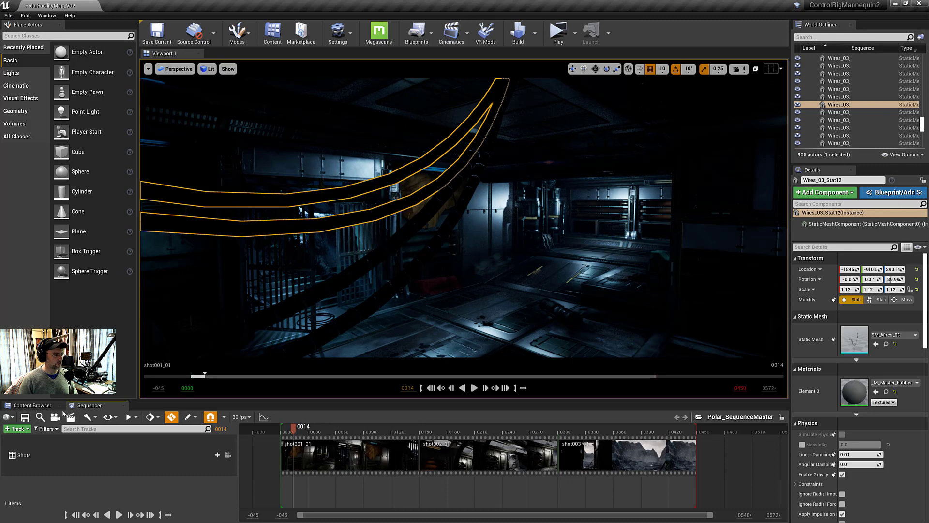
{"action": "left_click", "coordinate": [41, 416]}
{"action": "left_click", "coordinate": [452, 33]}
{"action": "left_click", "coordinate": [470, 72]}
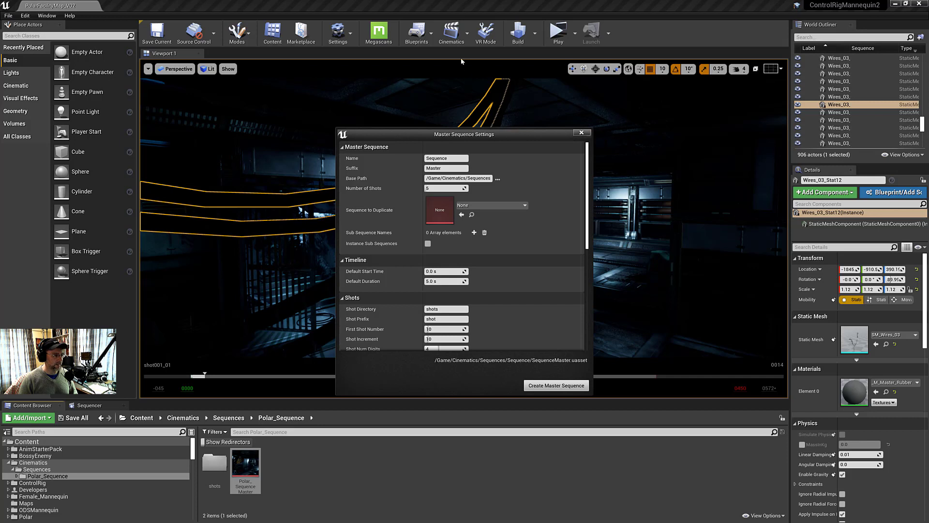
{"action": "left_click", "coordinate": [451, 31]}
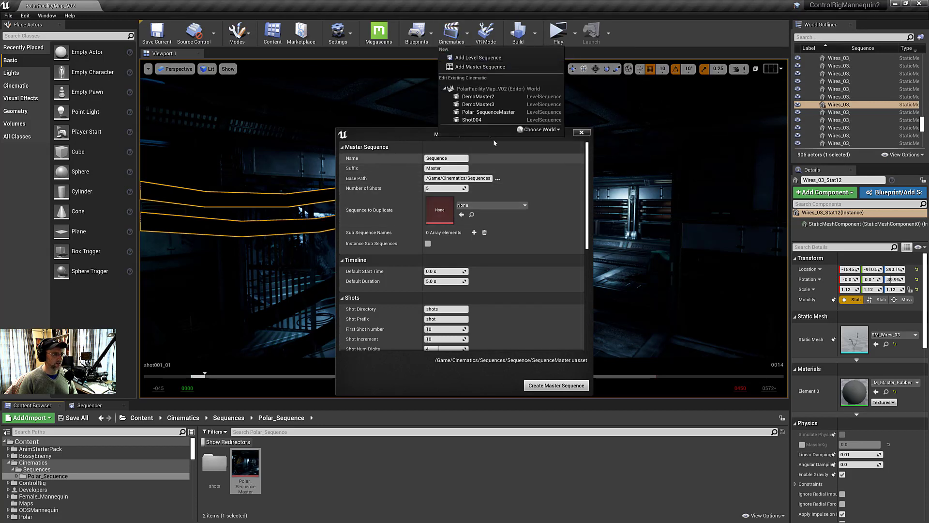
{"action": "left_click", "coordinate": [407, 133]}
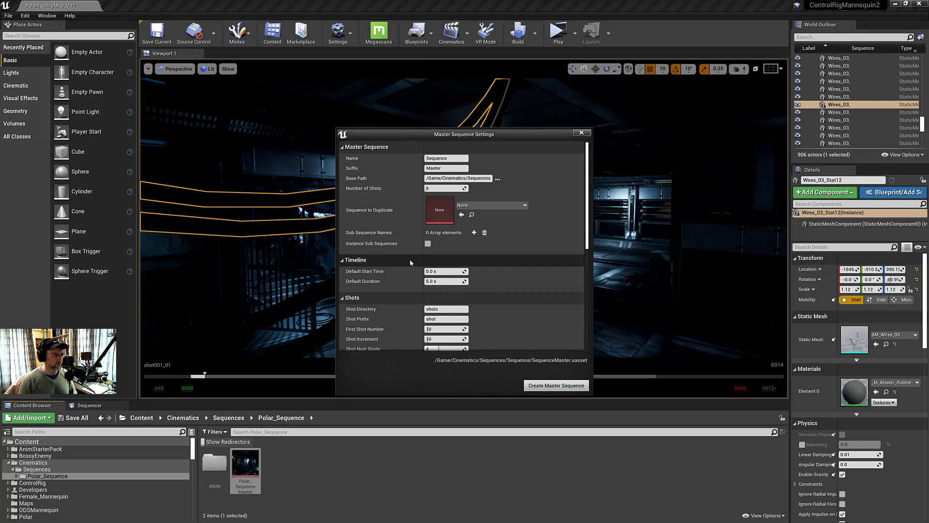
Step: Set the first shot number and shot increment to 1, shot digits to 3 and take digits to 2, and create the master sequence
{"action": "scroll", "coordinate": [413, 266], "scroll_direction": "down", "scroll_amount": 4}
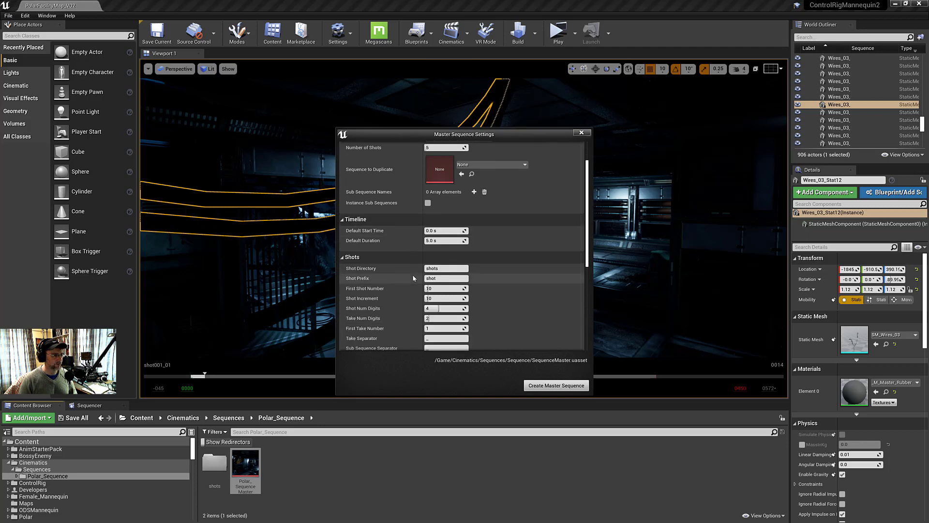
{"action": "left_click", "coordinate": [435, 233]}
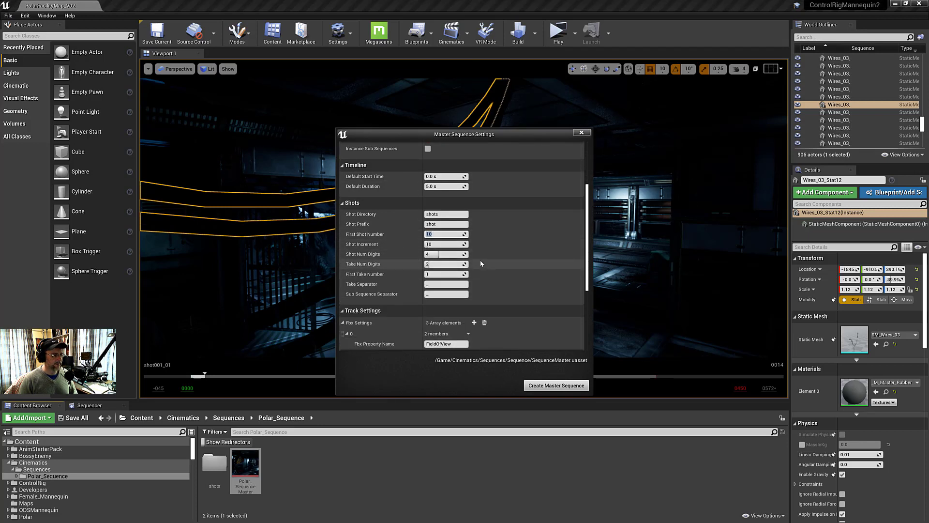
{"action": "type", "text": "1"}
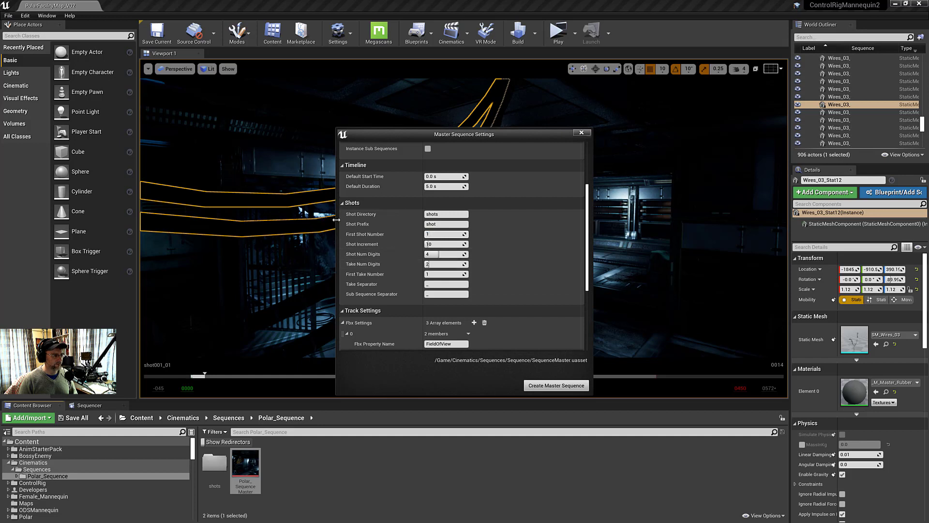
{"action": "key", "text": "Tab"}
{"action": "type", "text": "1"}
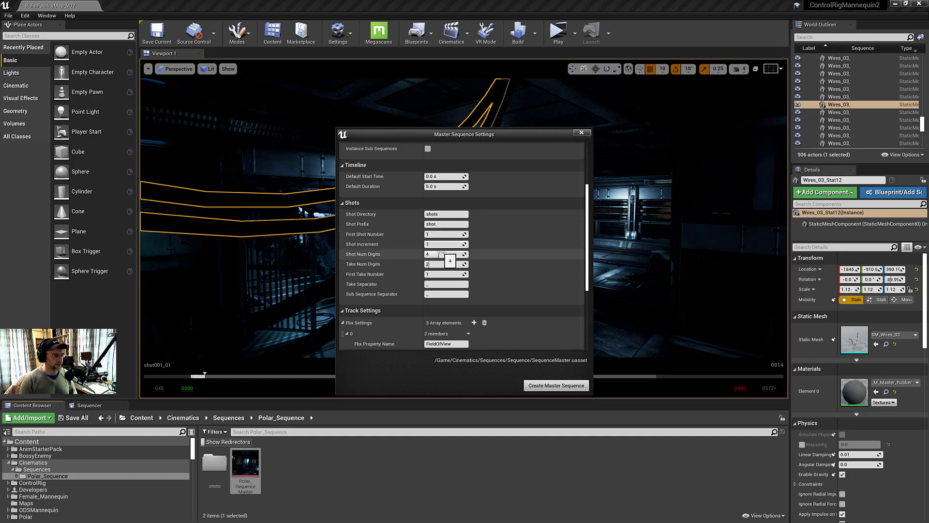
{"action": "key", "text": "Tab"}
{"action": "type", "text": "3"}
{"action": "key", "text": "Tab"}
{"action": "type", "text": "2"}
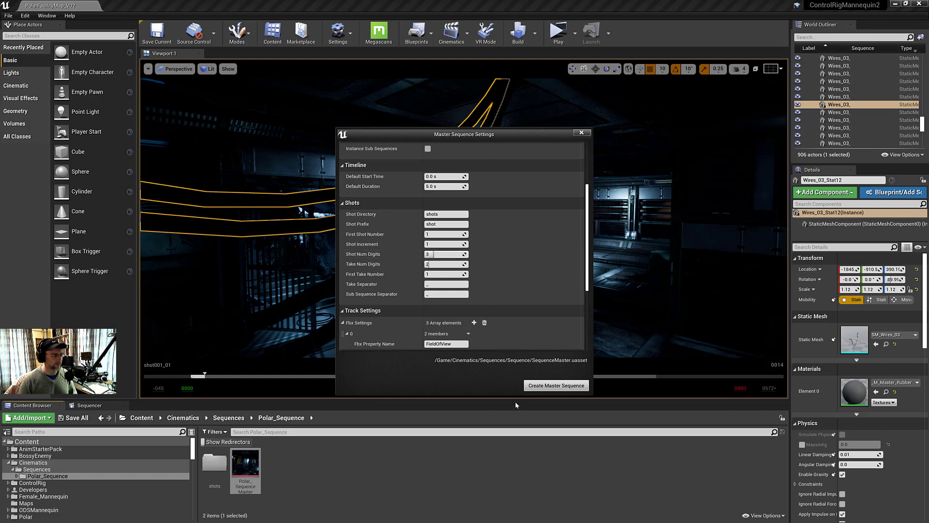
{"action": "left_click", "coordinate": [557, 390]}
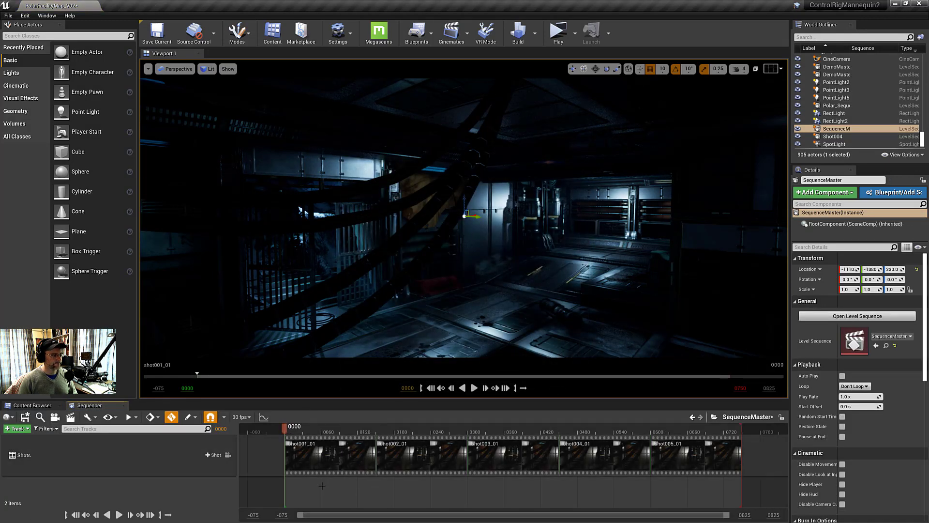
Step: Open shot001_01 to examine its camera component tracks, return to SequenceMaster and view its list of shots
{"action": "double_click", "coordinate": [325, 459]}
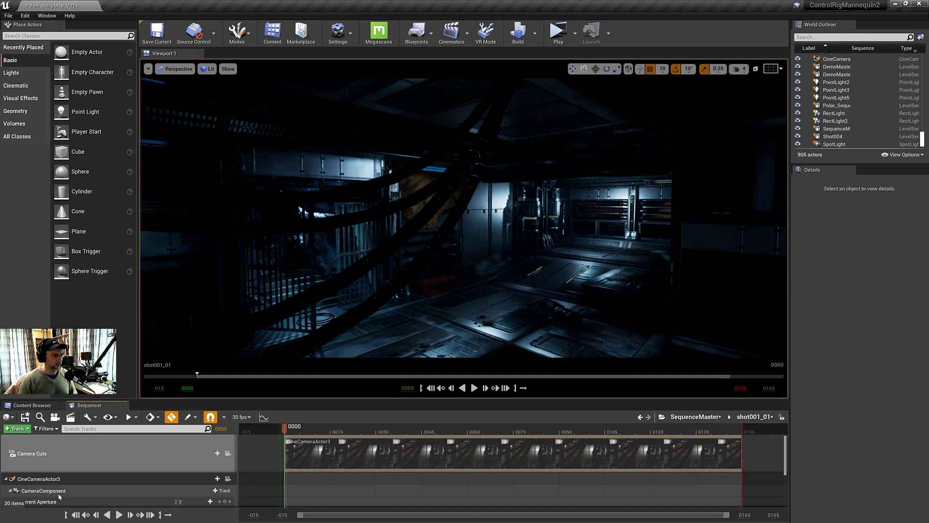
{"action": "scroll", "coordinate": [133, 475], "scroll_direction": "down", "scroll_amount": 3}
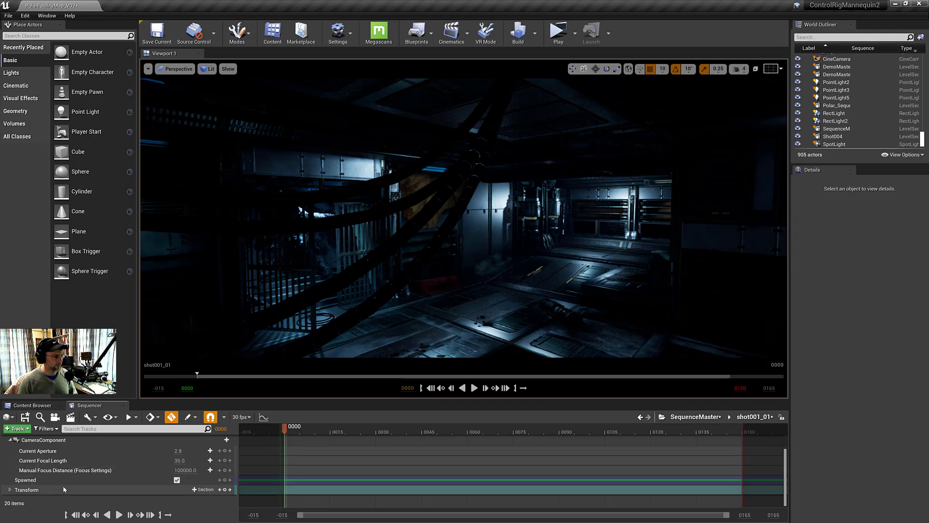
{"action": "scroll", "coordinate": [63, 486], "scroll_direction": "up", "scroll_amount": 1}
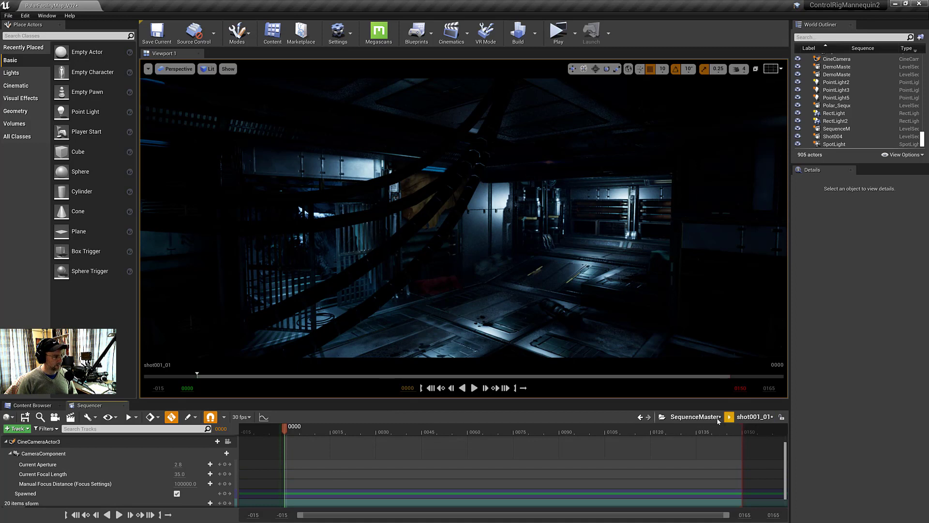
{"action": "left_click", "coordinate": [693, 416]}
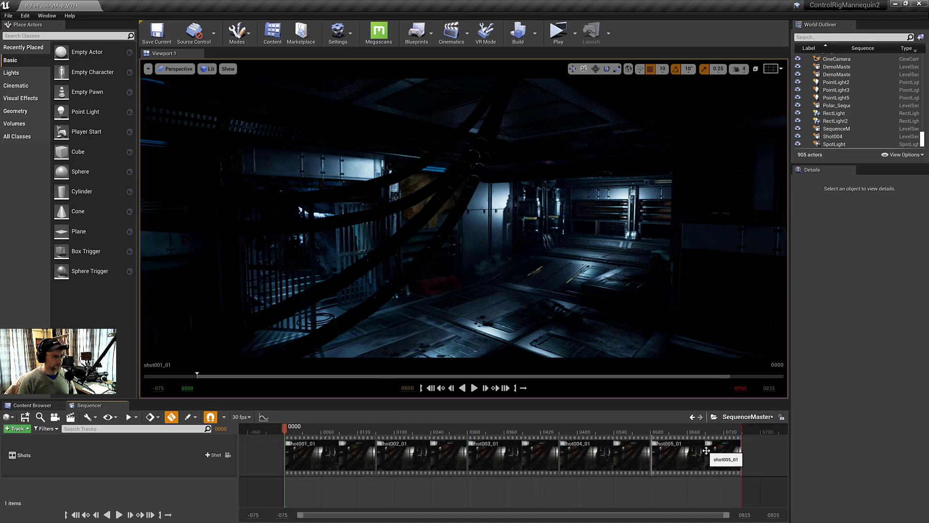
{"action": "left_click", "coordinate": [714, 417]}
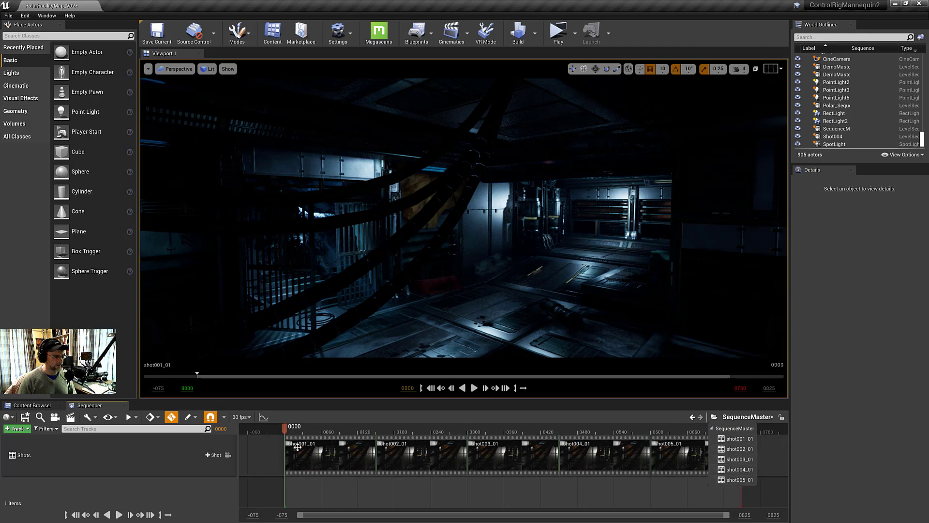
{"action": "left_click", "coordinate": [337, 413]}
Step: Cut shot001_01 at frame 101 and remove the part after it
{"action": "left_click_drag", "start_coordinate": [339, 428], "coordinate": [347, 434]}
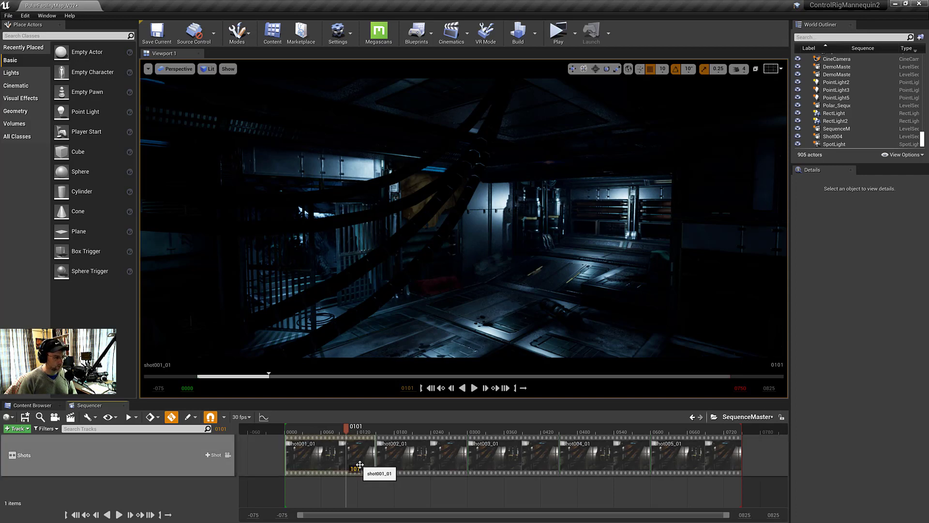
{"action": "key", "text": "Delete"}
Step: Split shot002_01 into two sections partway through and try to adjust the first section
{"action": "left_click", "coordinate": [429, 429]}
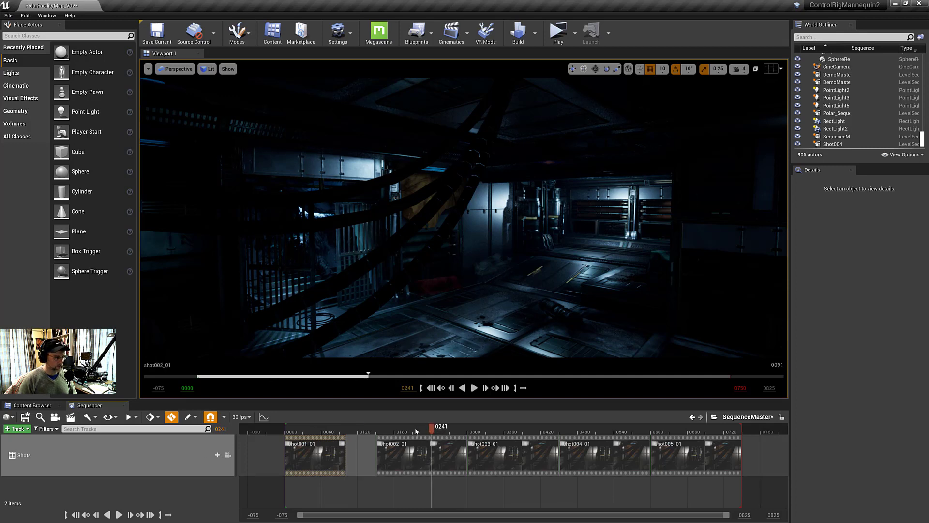
{"action": "left_click", "coordinate": [427, 458]}
{"action": "key", "text": "ctrl+slash"}
{"action": "mouse_move", "coordinate": [450, 430]}
{"action": "left_mouse_down"}
{"action": "mouse_move", "coordinate": [466, 430]}
{"action": "mouse_move", "coordinate": [455, 430]}
{"action": "left_mouse_up"}
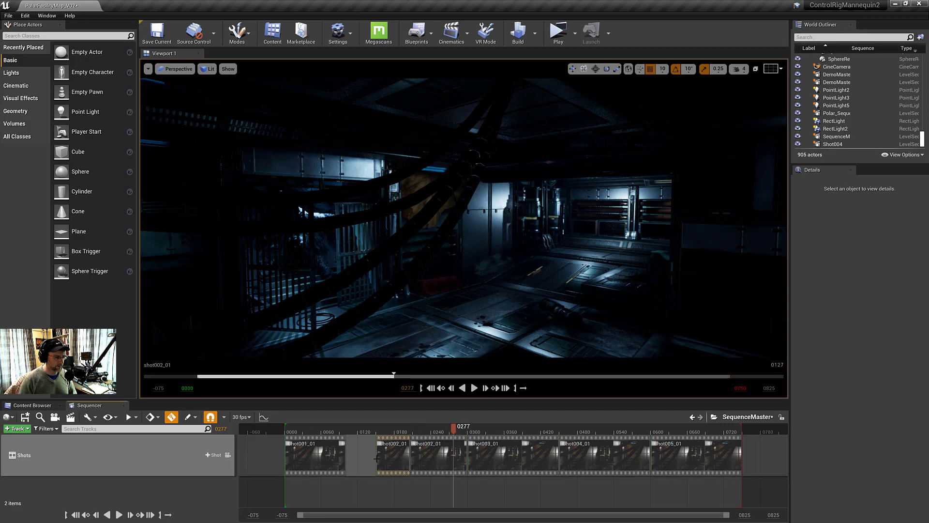
{"action": "mouse_move", "coordinate": [382, 457]}
{"action": "left_mouse_down"}
{"action": "mouse_move", "coordinate": [399, 474]}
{"action": "mouse_move", "coordinate": [397, 498]}
{"action": "mouse_move", "coordinate": [399, 457]}
{"action": "left_mouse_up"}
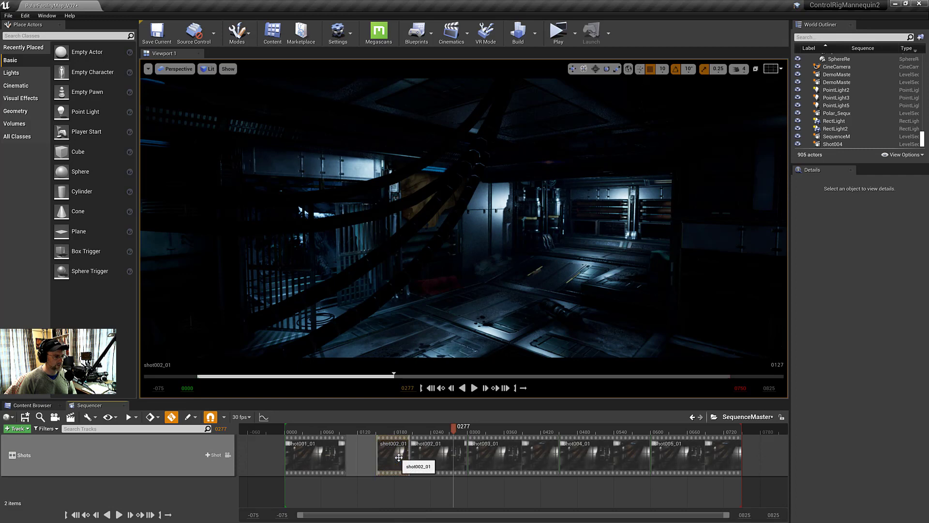
Step: Undo the shot002_01 split and the shot001_01 cut in SequenceMaster
{"action": "key", "text": "ctrl+z"}
{"action": "key", "text": "ctrl+z"}
{"action": "key", "text": "ctrl+z"}
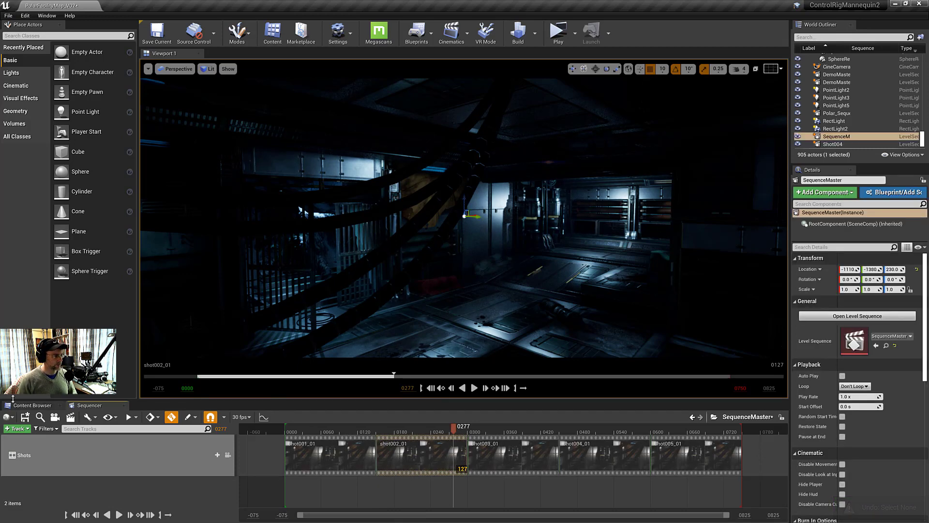
Step: Open Polar_SequenceMaster from the Polar_Sequence folder and scrub to frame 37 in shot001_01
{"action": "left_click", "coordinate": [32, 405]}
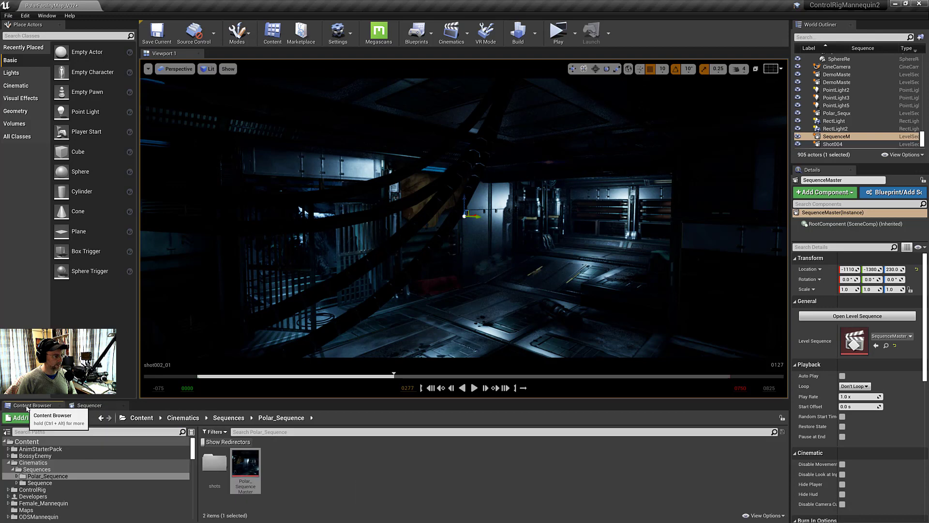
{"action": "double_click", "coordinate": [245, 466]}
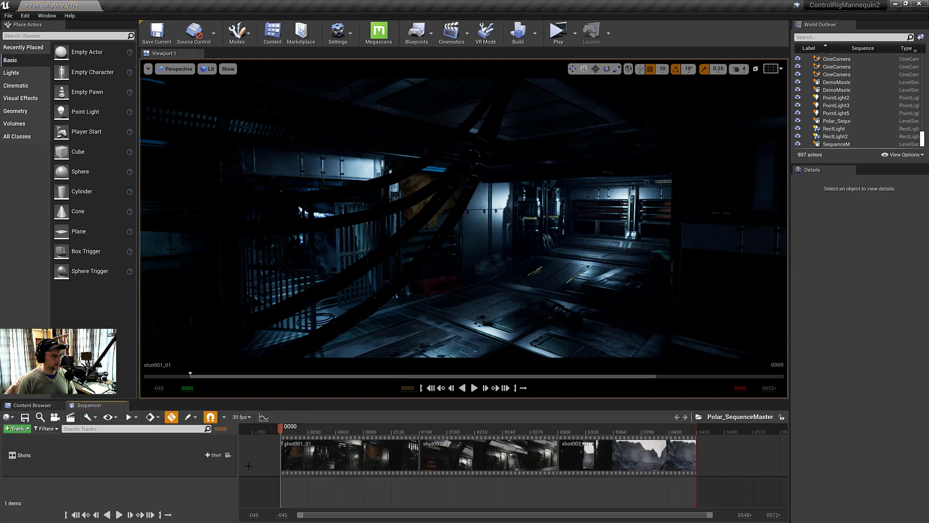
{"action": "left_click_drag", "start_coordinate": [281, 426], "coordinate": [292, 427]}
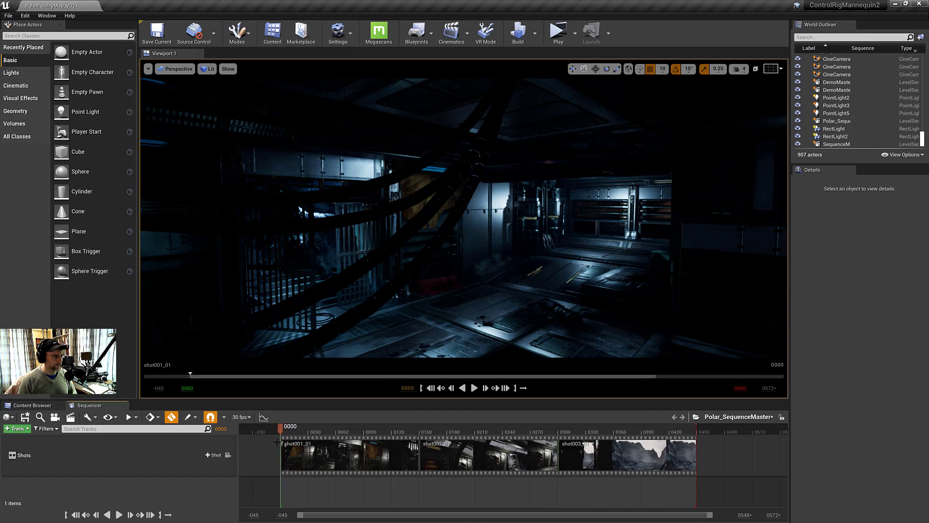
{"action": "left_click_drag", "start_coordinate": [299, 433], "coordinate": [314, 434]}
Step: Lock the viewport to the shots and play shot001_01 through its camera, pausing at frame 92
{"action": "left_click", "coordinate": [231, 454]}
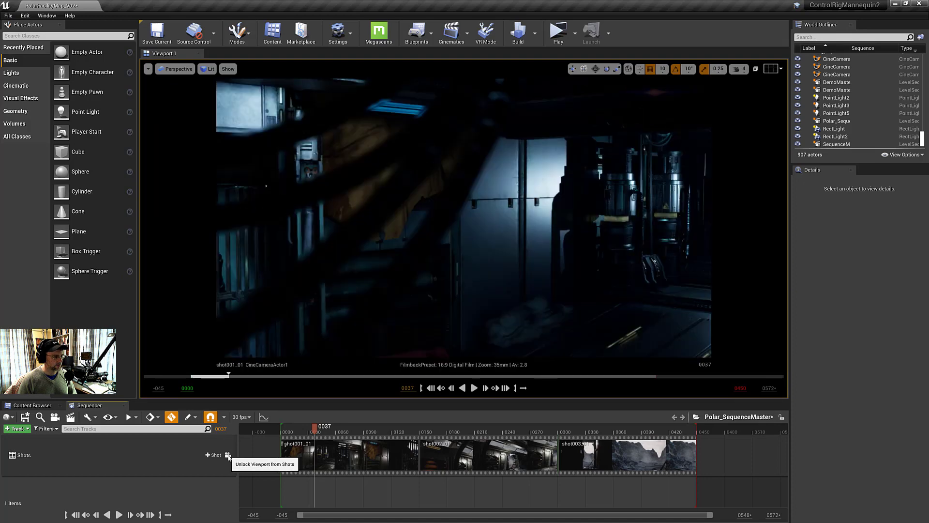
{"action": "key", "text": "space"}
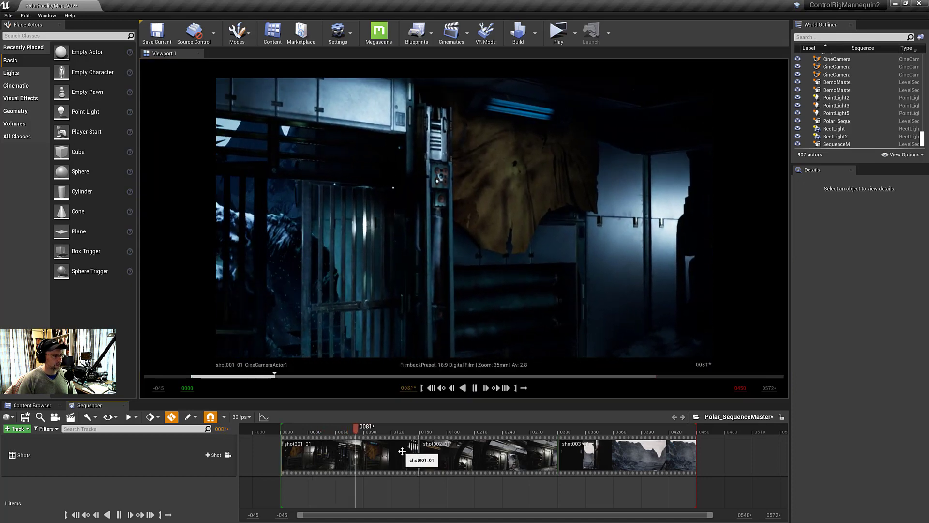
{"action": "key", "text": "space"}
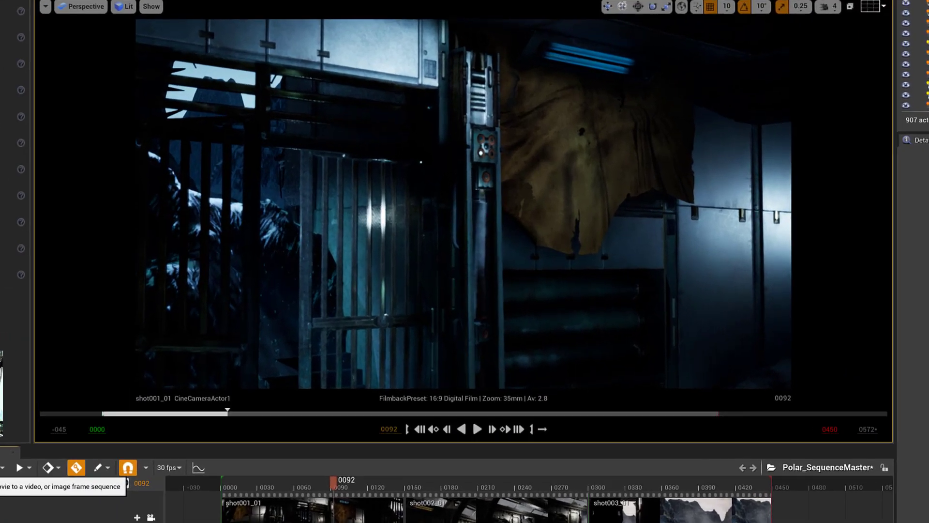
Step: Open the movie render settings, enable Use Burn In with the DefaultBurnIn class and show its text settings
{"action": "left_click", "coordinate": [71, 417]}
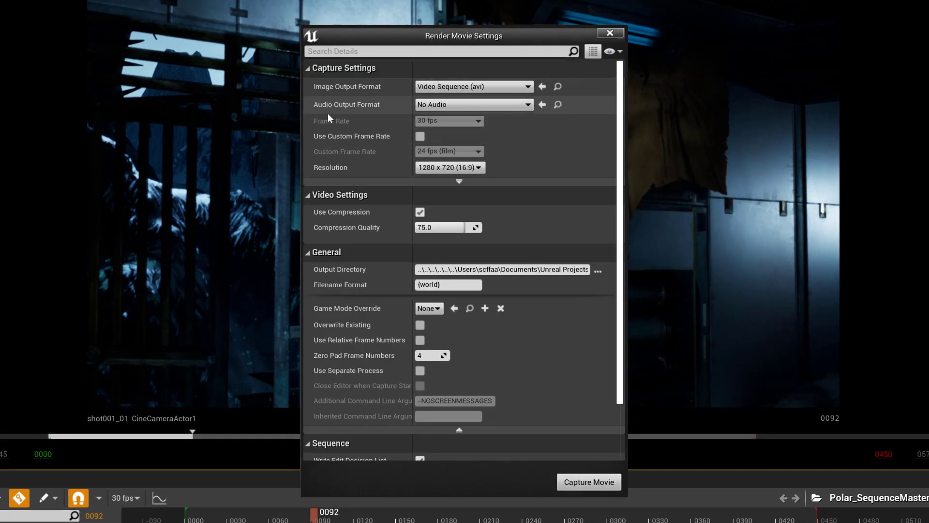
{"action": "left_click", "coordinate": [460, 183]}
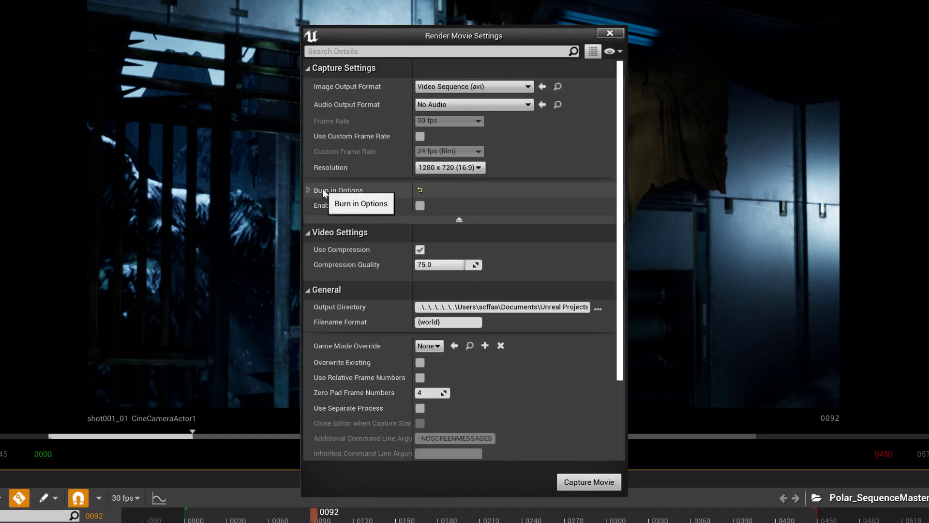
{"action": "left_click", "coordinate": [308, 189]}
{"action": "left_click", "coordinate": [420, 207]}
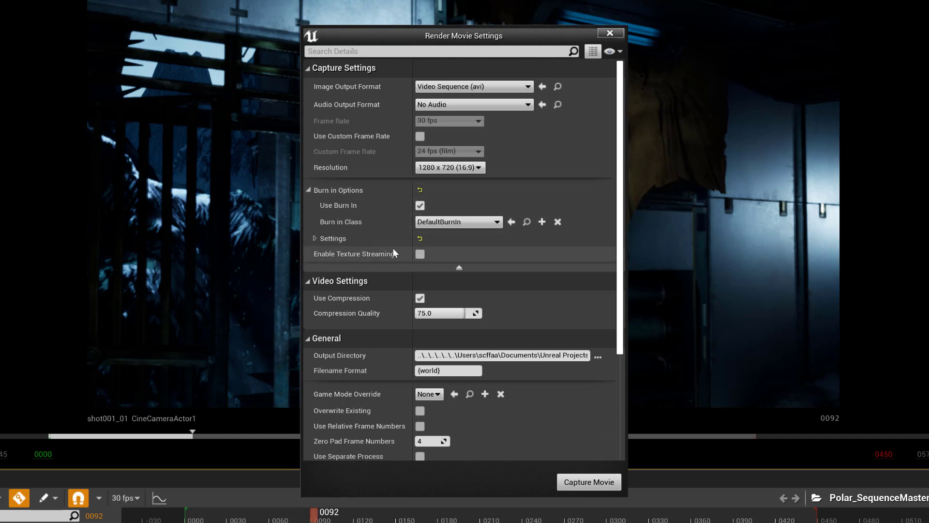
{"action": "left_click", "coordinate": [315, 238]}
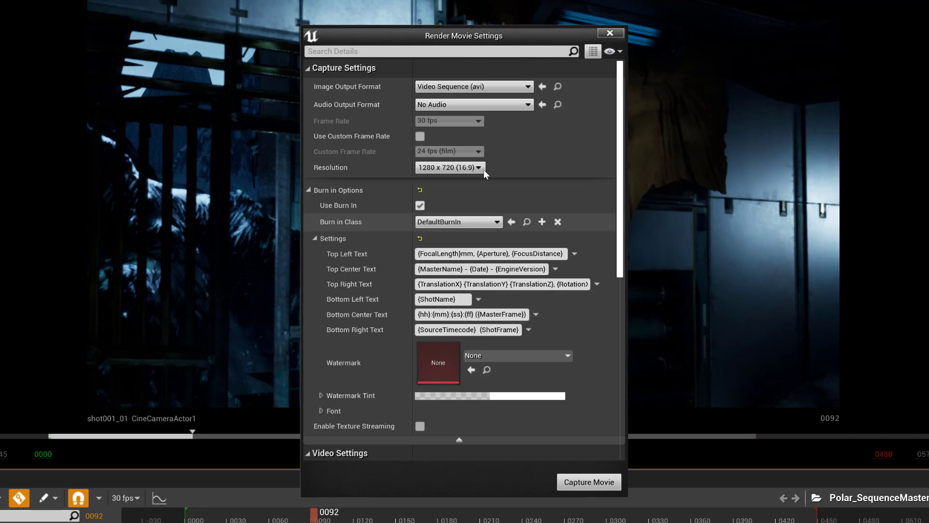
Step: Capture the movie, saving all listed content, and pause PolarFacilityMap_V02.avi maximized in VLC during shot002_01 to examine the burn-in text
{"action": "left_click", "coordinate": [576, 483]}
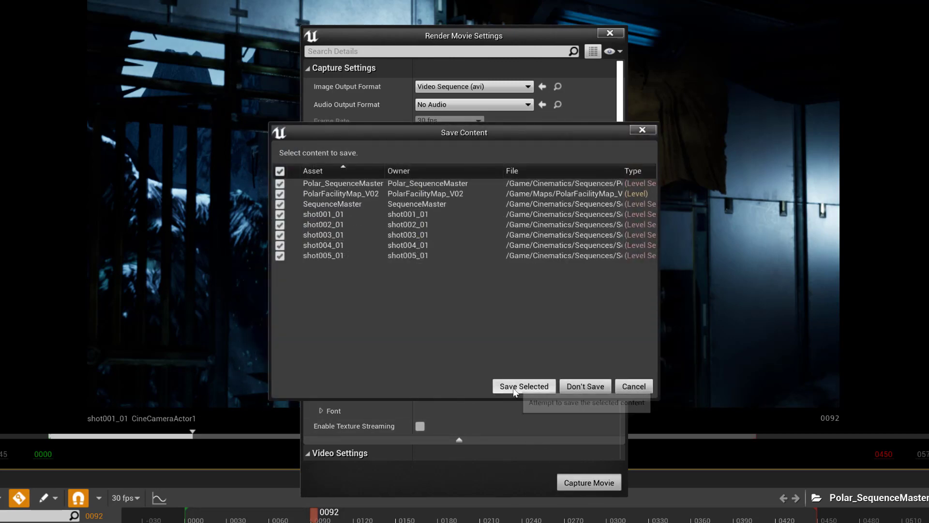
{"action": "left_click", "coordinate": [532, 328]}
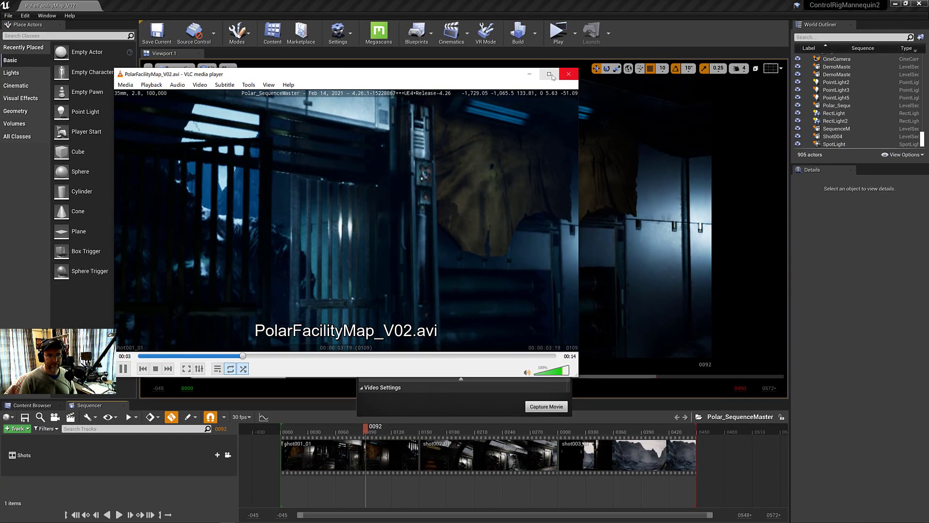
{"action": "left_click", "coordinate": [559, 52]}
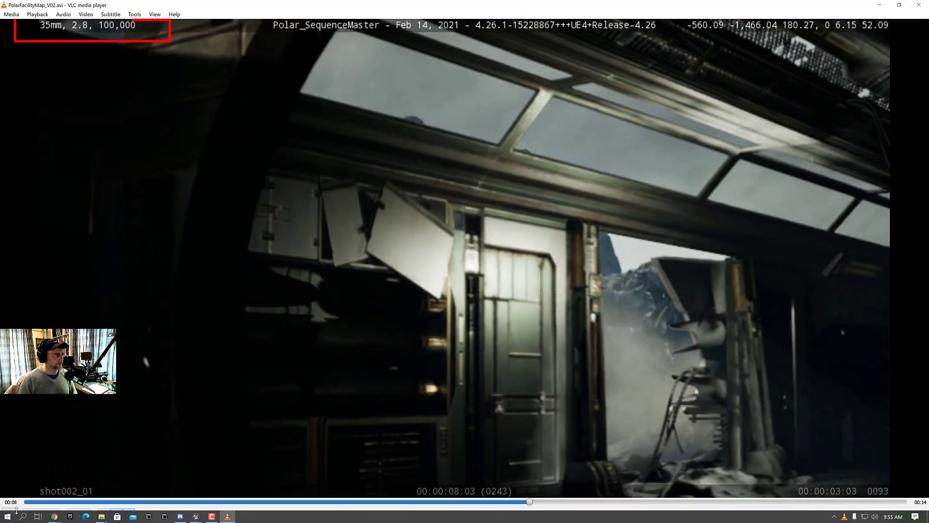
{"action": "key", "text": "space"}
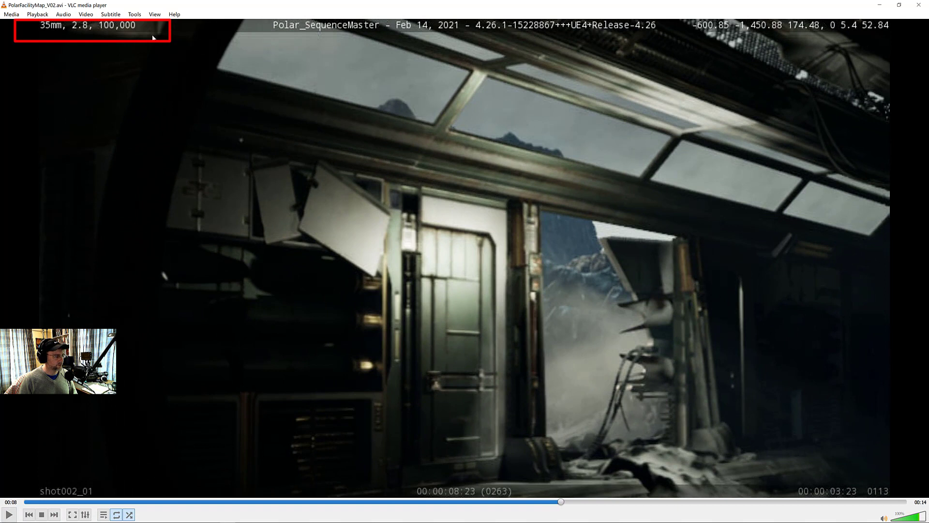